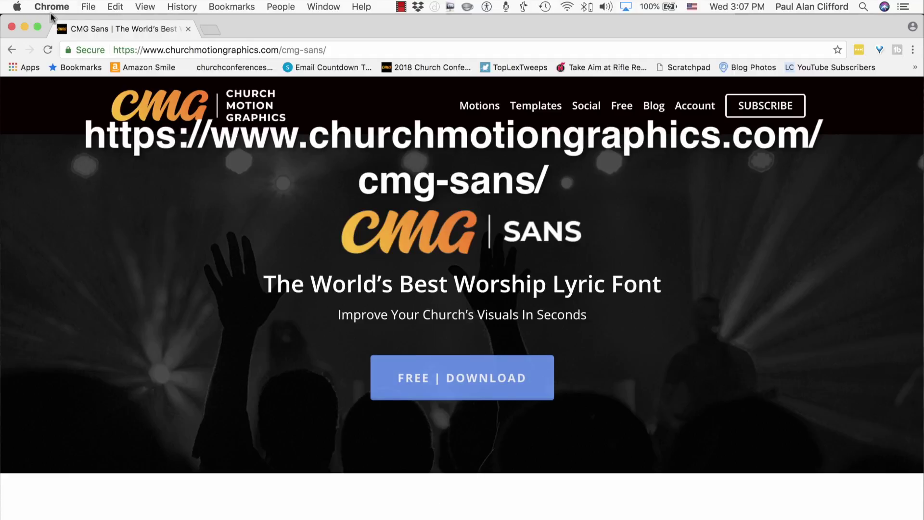
Switch away from the CMG Sans download page in Chrome to another application.
{"action": "key", "text": "super+Tab"}
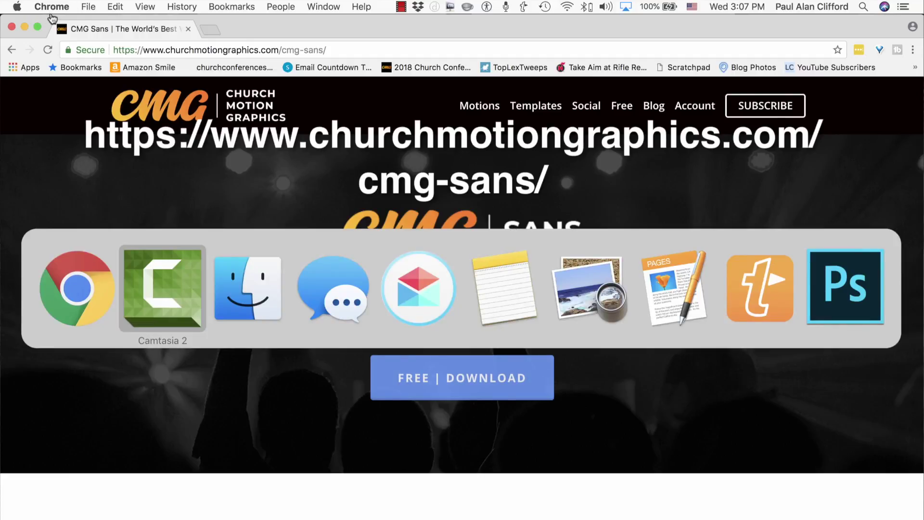
Show the CMG Sans folder at the top of Downloads in Finder and close the duplicate Downloads window.
{"action": "key", "text": "super+Tab"}
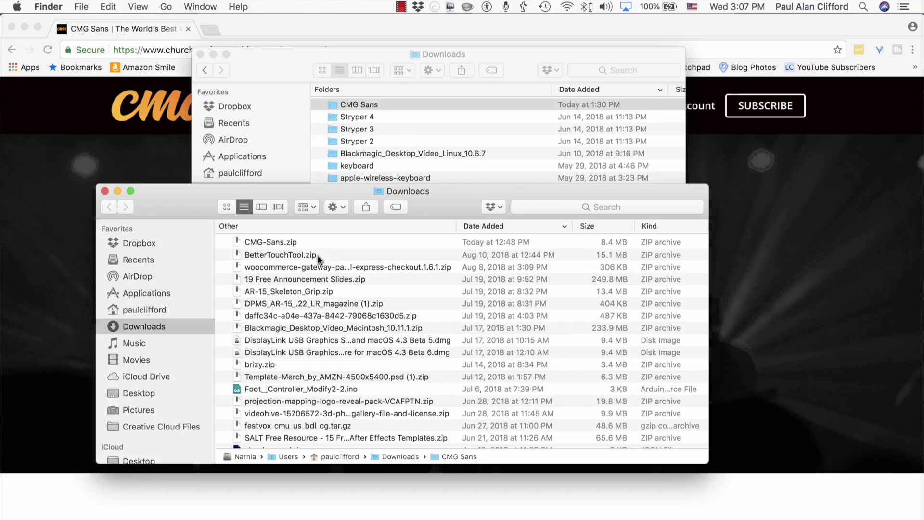
{"action": "scroll", "coordinate": [316, 254], "scroll_direction": "up", "scroll_amount": 15}
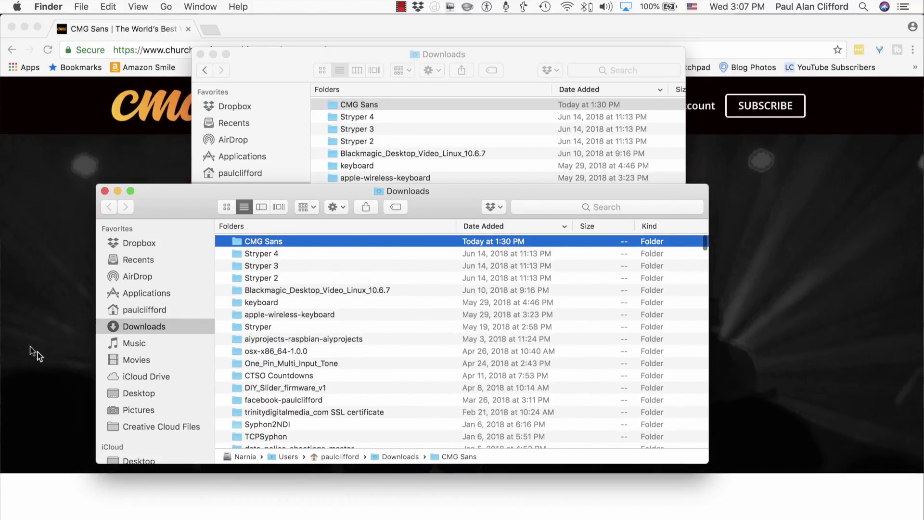
{"action": "scroll", "coordinate": [236, 244], "scroll_direction": "up", "scroll_amount": 2}
{"action": "left_click", "coordinate": [200, 54]}
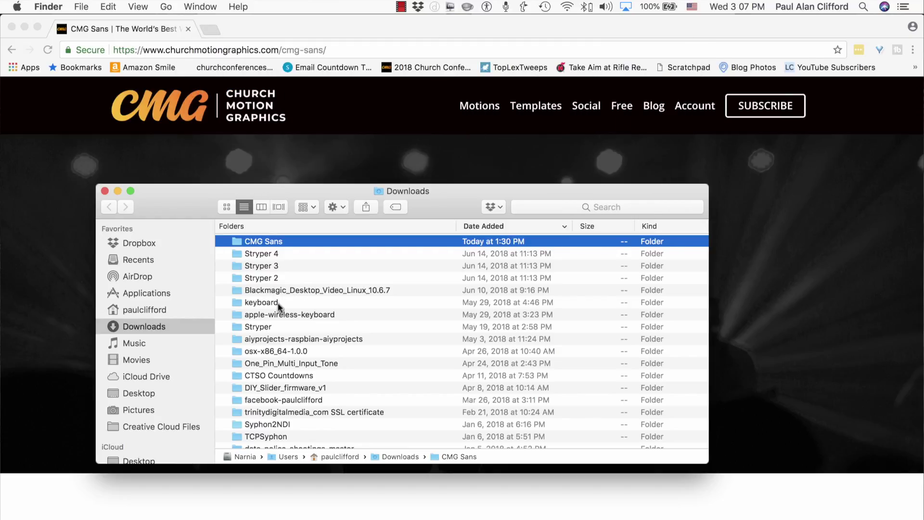
Open the CMG Sans folder and briefly expand its Church Motion Graphics subfolder.
{"action": "double_click", "coordinate": [239, 243]}
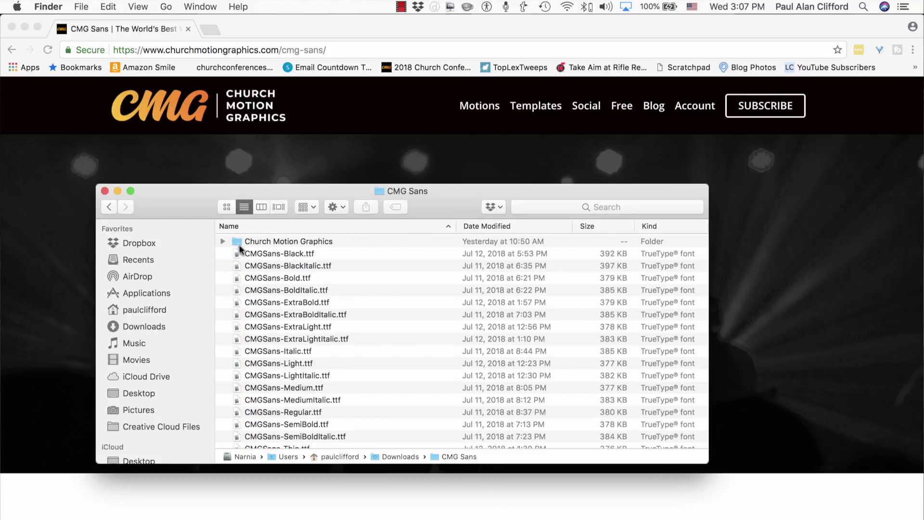
{"action": "scroll", "coordinate": [340, 324], "scroll_direction": "down", "scroll_amount": 2}
{"action": "scroll", "coordinate": [340, 323], "scroll_direction": "up", "scroll_amount": 2}
{"action": "scroll", "coordinate": [340, 323], "scroll_direction": "down", "scroll_amount": 1}
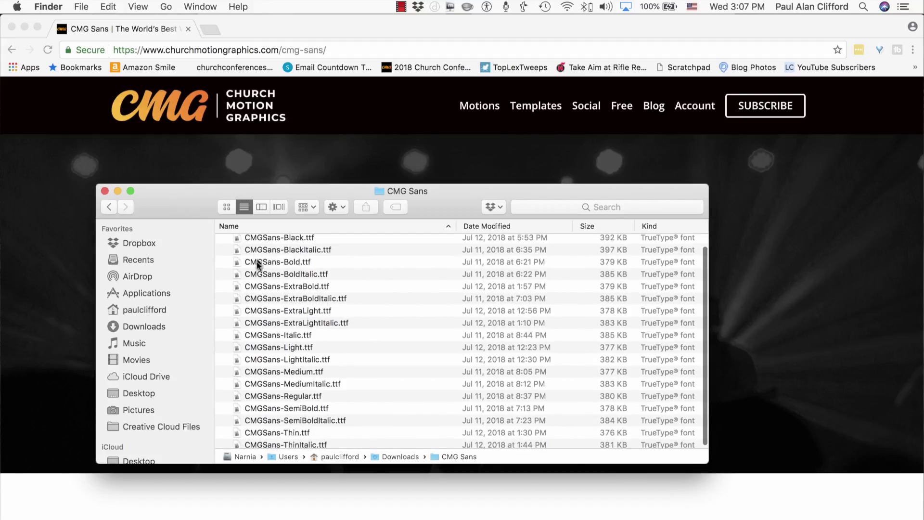
{"action": "scroll", "coordinate": [260, 275], "scroll_direction": "up", "scroll_amount": 1}
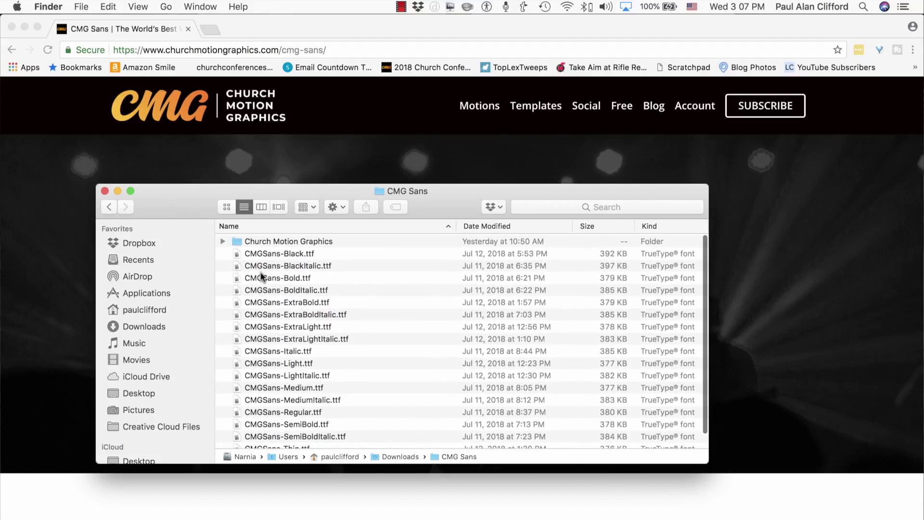
{"action": "left_click", "coordinate": [223, 241]}
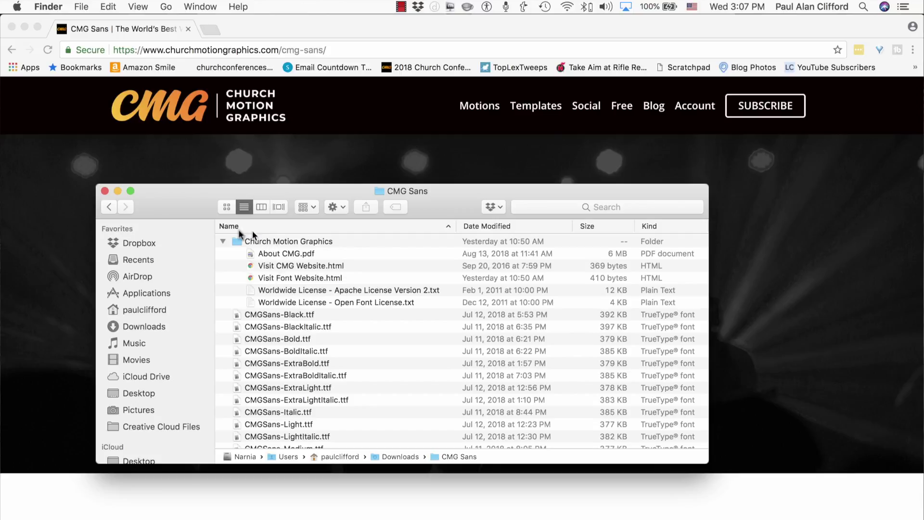
{"action": "left_click", "coordinate": [222, 241]}
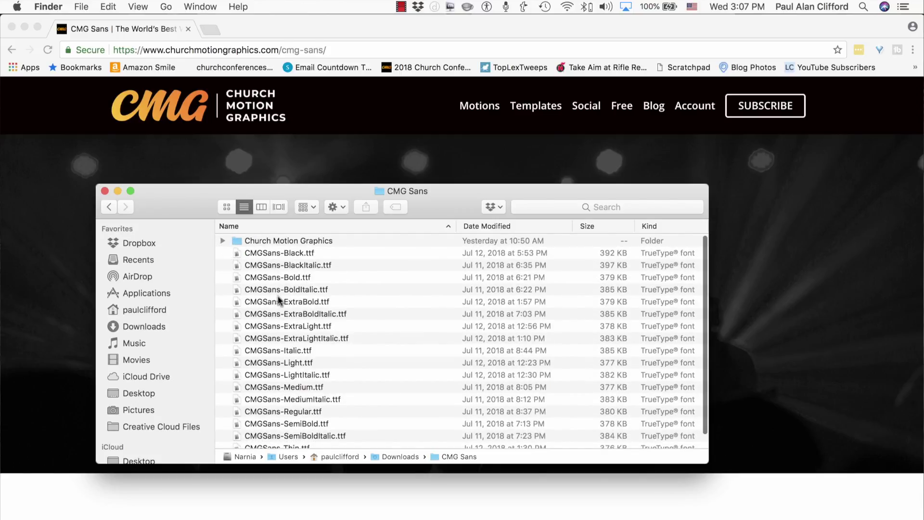
Open CMGSans-Black.ttf to preview it in Font Book.
{"action": "scroll", "coordinate": [278, 300], "scroll_direction": "down", "scroll_amount": 2}
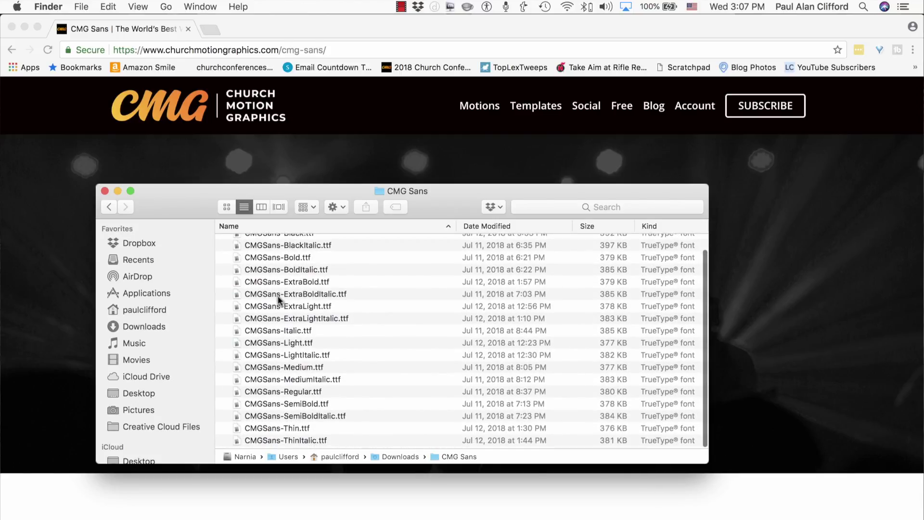
{"action": "scroll", "coordinate": [278, 300], "scroll_direction": "up", "scroll_amount": 2}
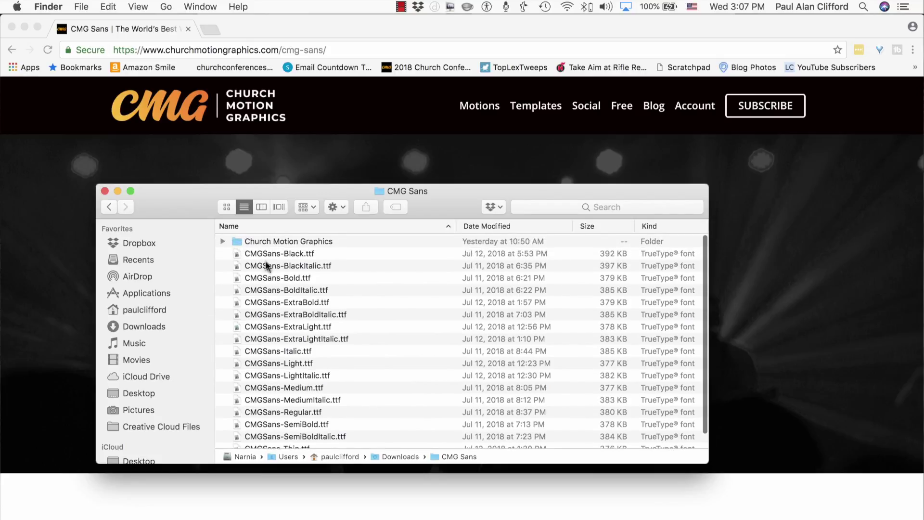
{"action": "left_click", "coordinate": [263, 254]}
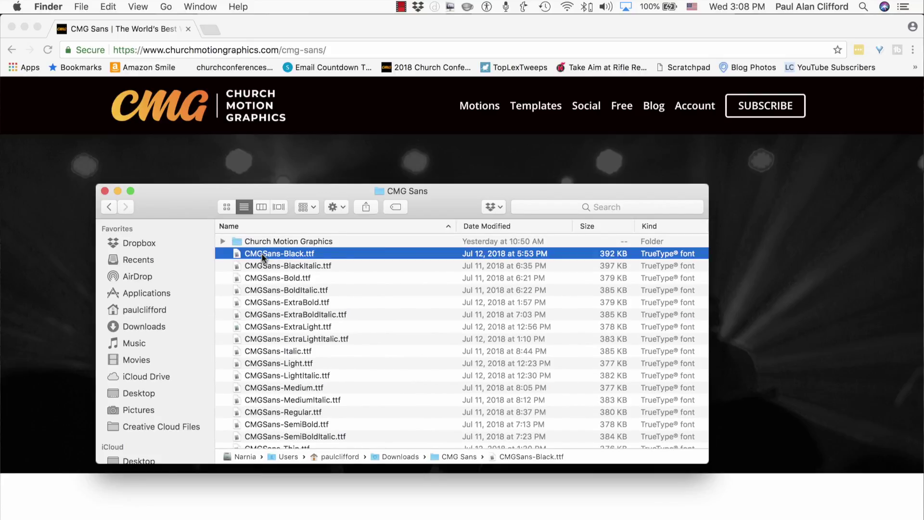
{"action": "double_click", "coordinate": [262, 254]}
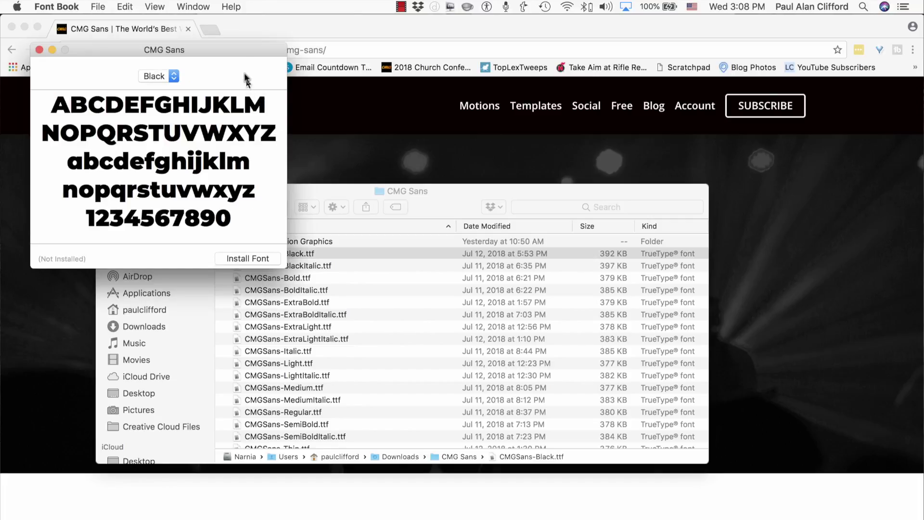
Install CMG Sans Black and confirm it appears under User fonts, then return to Finder.
{"action": "left_click_drag", "start_coordinate": [237, 47], "coordinate": [478, 34]}
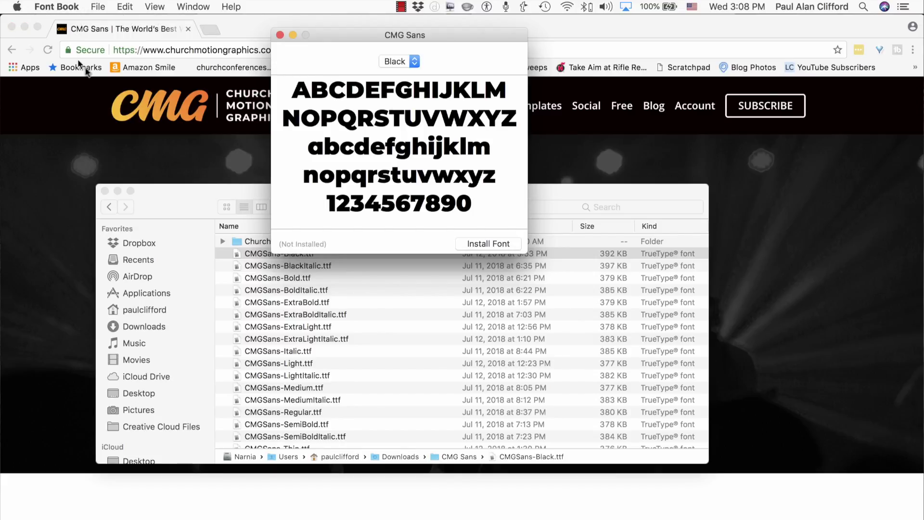
{"action": "left_click", "coordinate": [487, 244]}
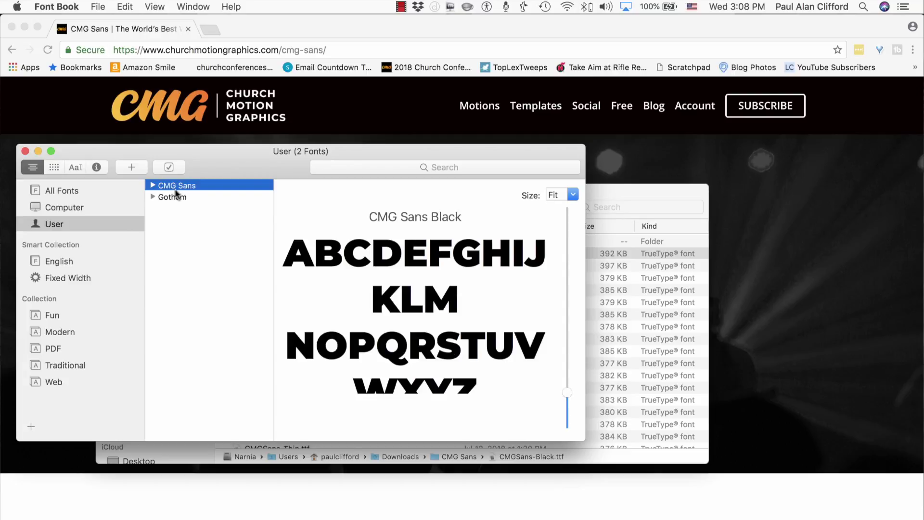
{"action": "left_click", "coordinate": [152, 186]}
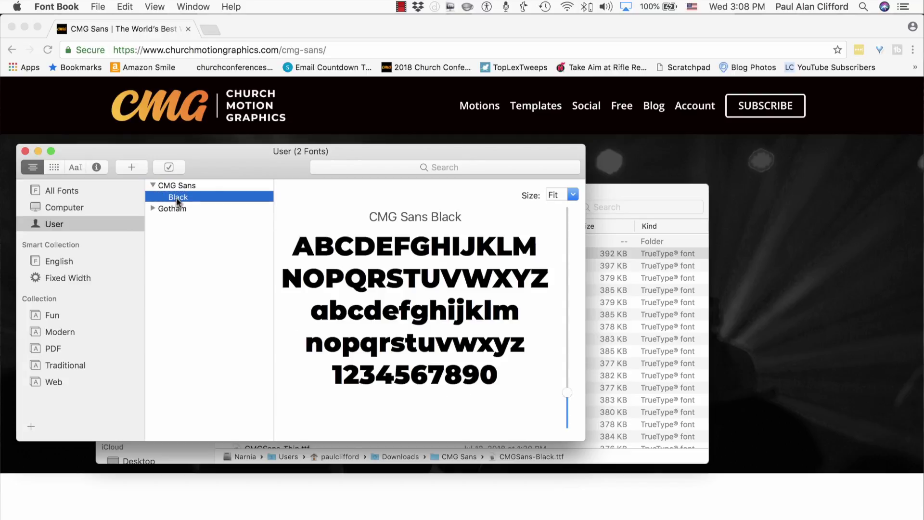
{"action": "left_click", "coordinate": [624, 192]}
Open all 17 remaining CMG Sans files, Black Italic through ThinItalic, in Font Book and install them.
{"action": "left_click", "coordinate": [316, 267]}
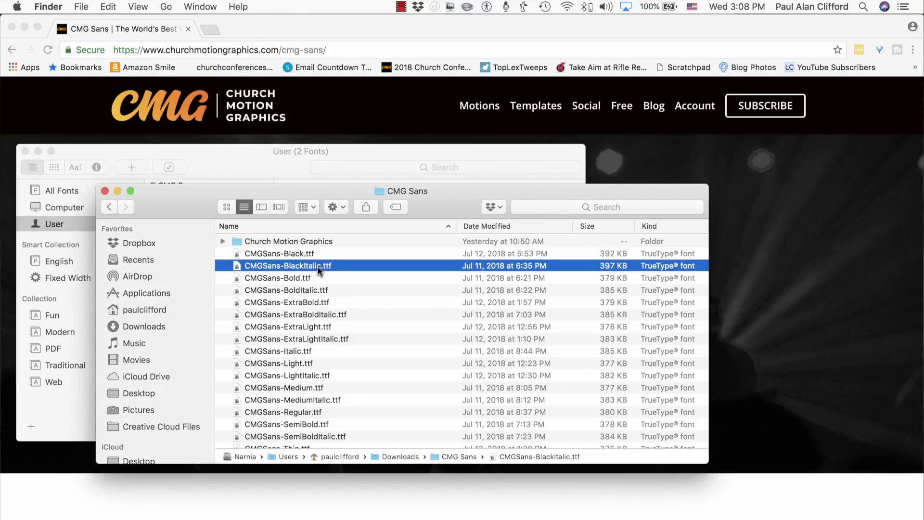
{"action": "scroll", "coordinate": [307, 356], "scroll_direction": "down", "scroll_amount": 2}
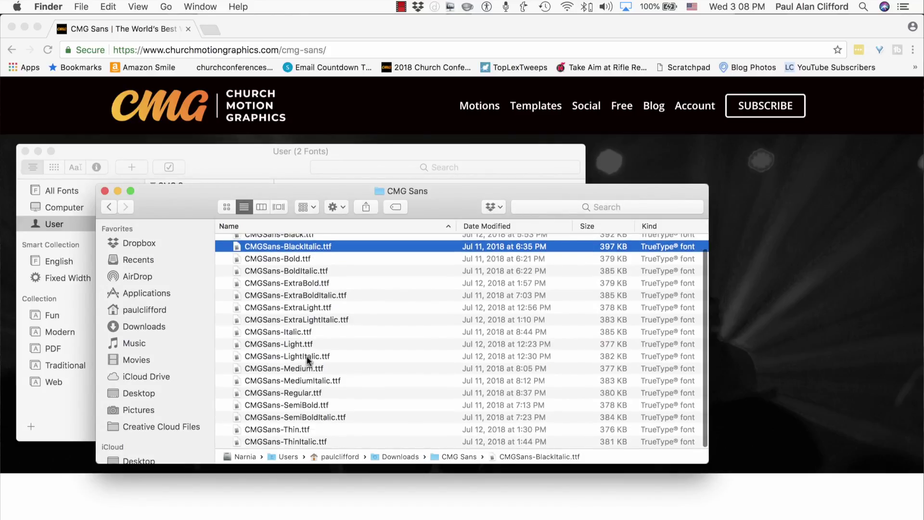
{"action": "left_click", "coordinate": [302, 442], "text": "shift"}
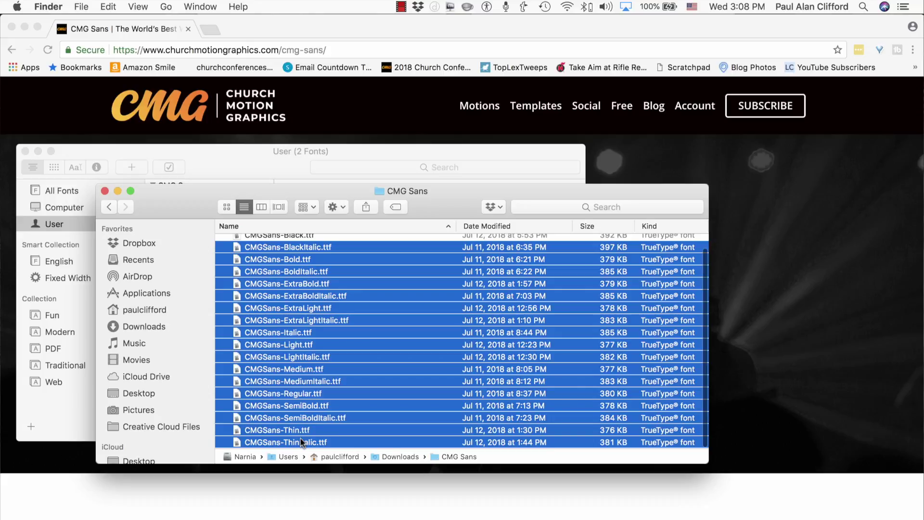
{"action": "right_click", "coordinate": [302, 442]}
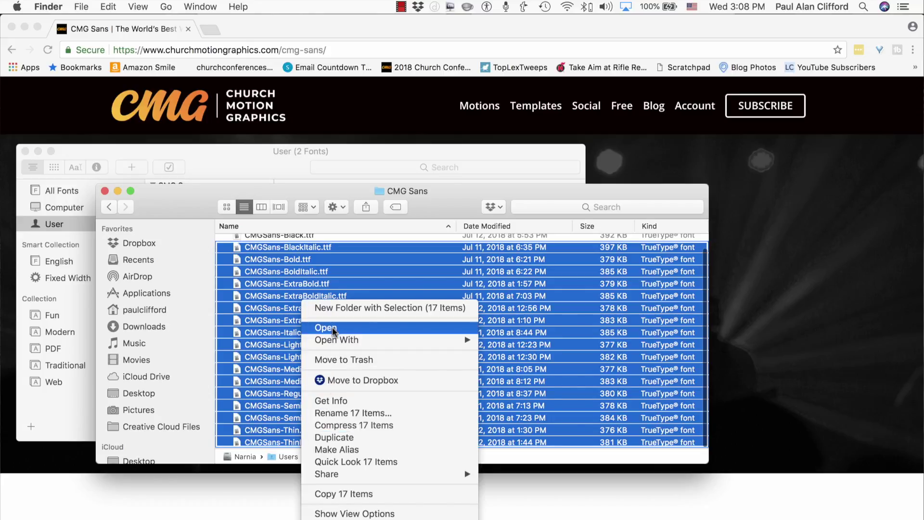
{"action": "mouse_move", "coordinate": [335, 340]}
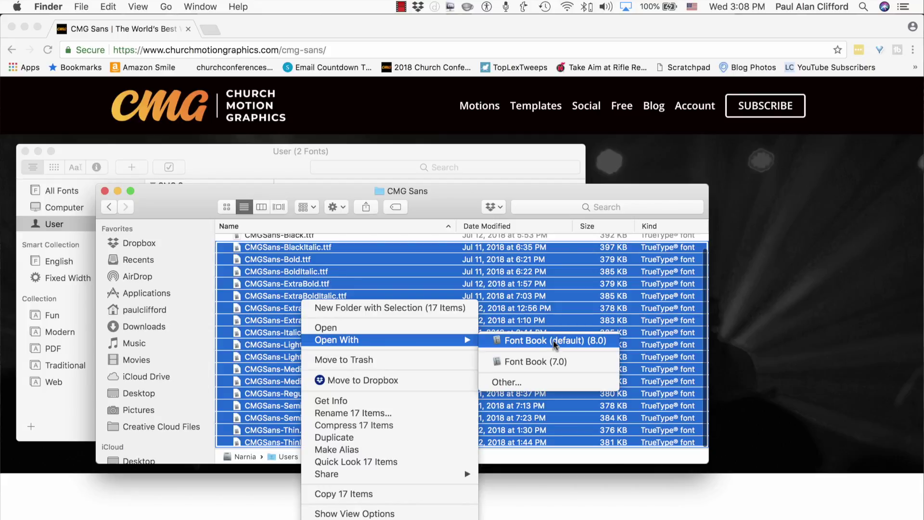
{"action": "left_click", "coordinate": [555, 342]}
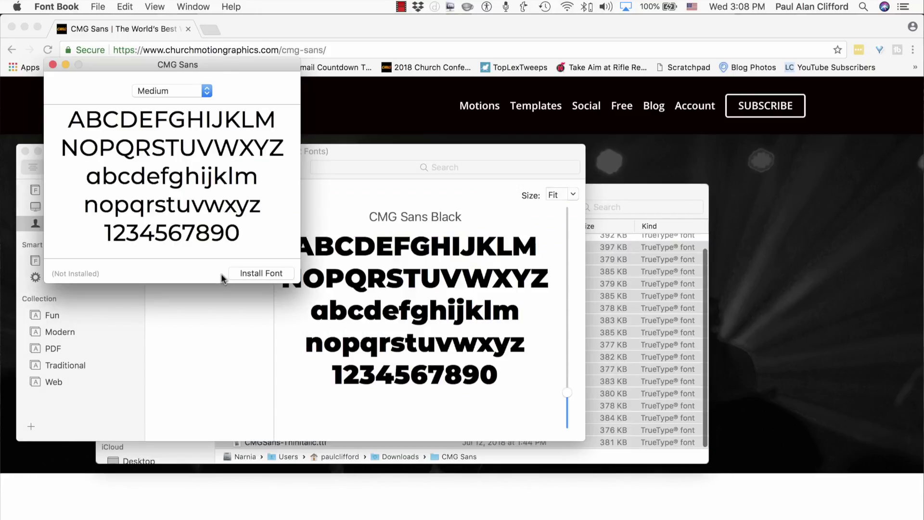
{"action": "left_click", "coordinate": [259, 273]}
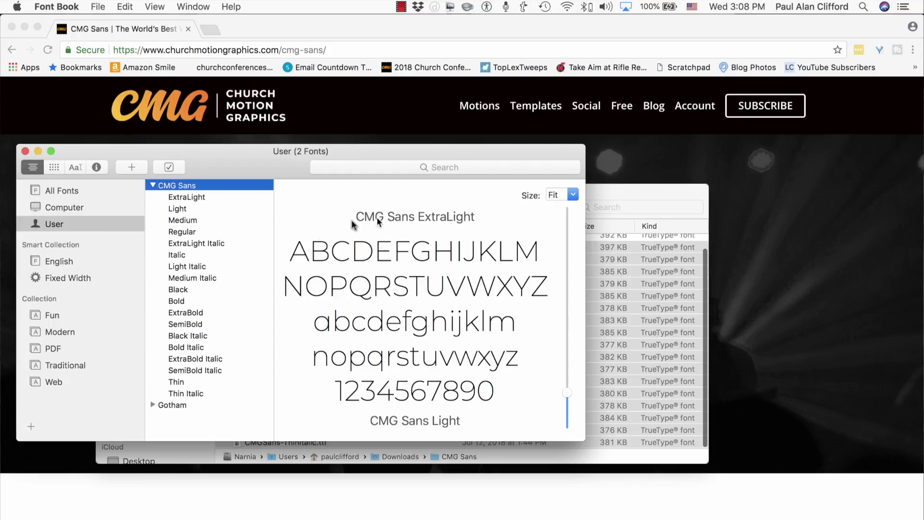
Select CMG Sans font files in the Finder list, from Black through ThinItalic.
{"action": "left_click", "coordinate": [632, 190]}
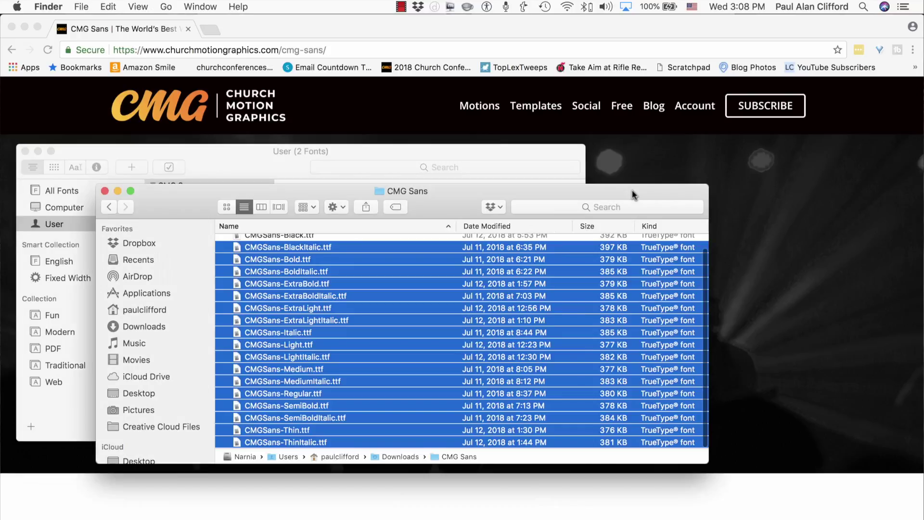
{"action": "scroll", "coordinate": [297, 356], "scroll_direction": "up", "scroll_amount": 2}
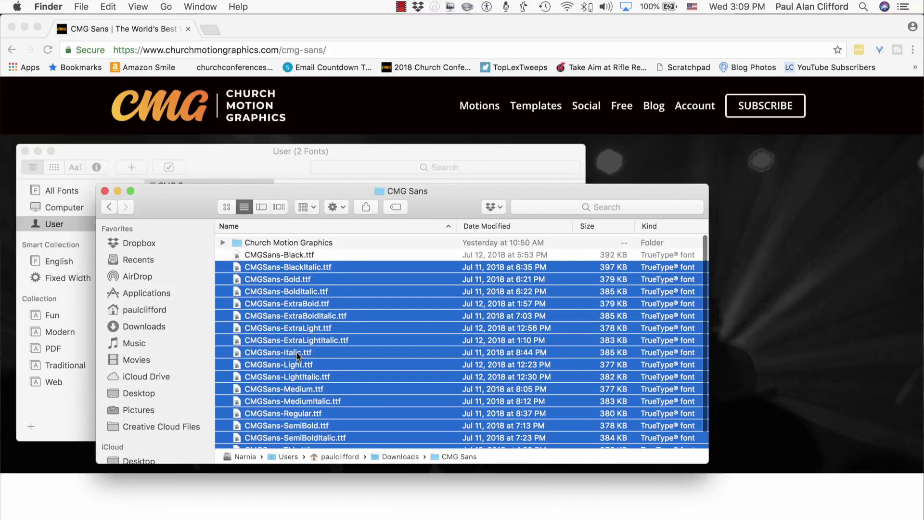
{"action": "scroll", "coordinate": [297, 357], "scroll_direction": "down", "scroll_amount": 1}
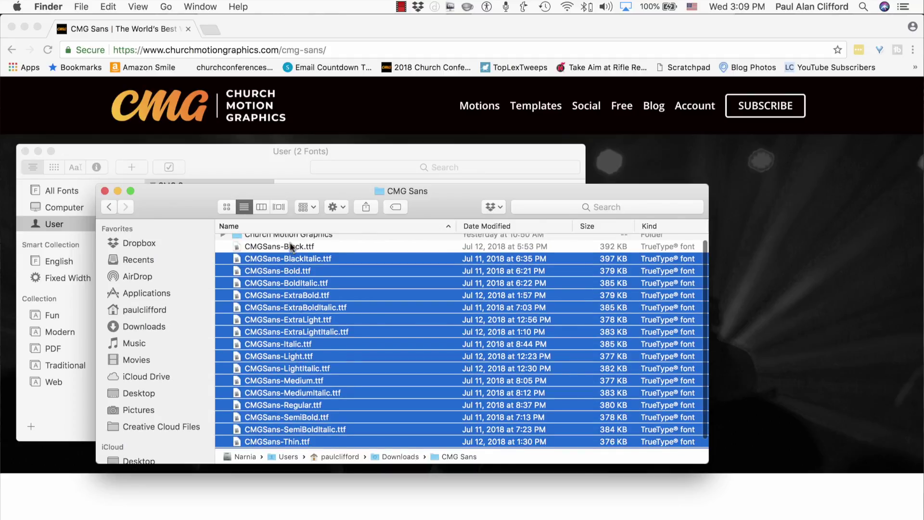
{"action": "left_click", "coordinate": [290, 242]}
{"action": "scroll", "coordinate": [301, 339], "scroll_direction": "down", "scroll_amount": 1}
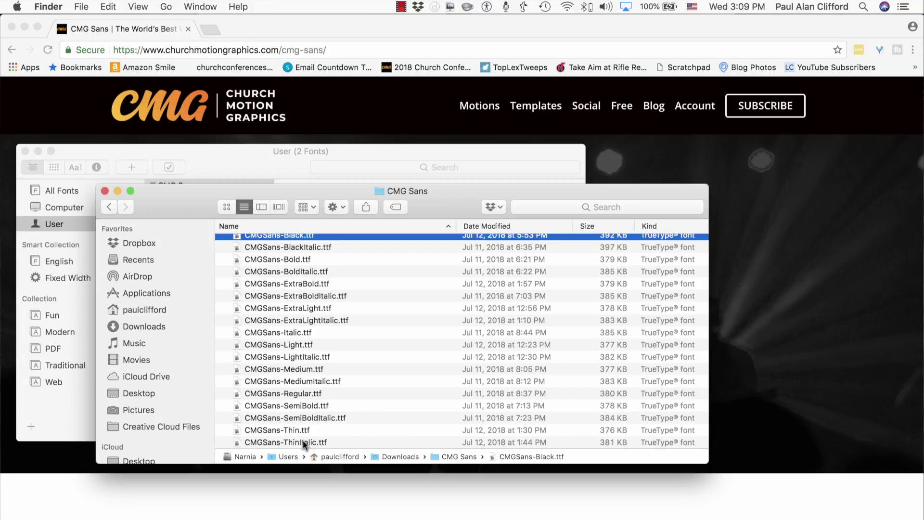
{"action": "left_click", "coordinate": [302, 440], "text": "shift"}
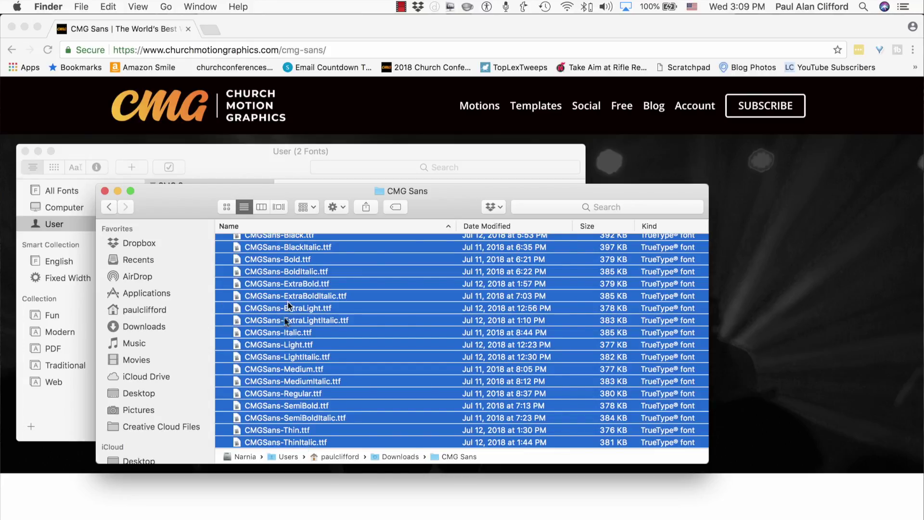
{"action": "left_click", "coordinate": [357, 430]}
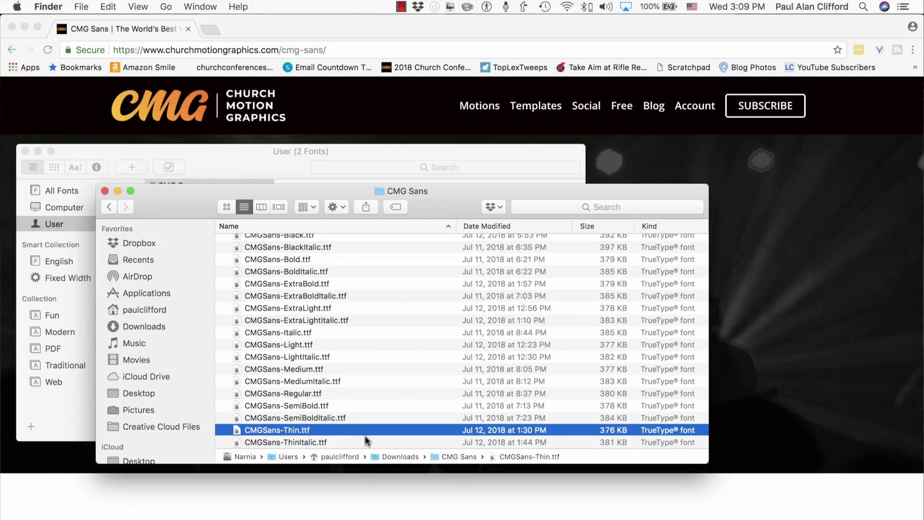
{"action": "left_click", "coordinate": [367, 445]}
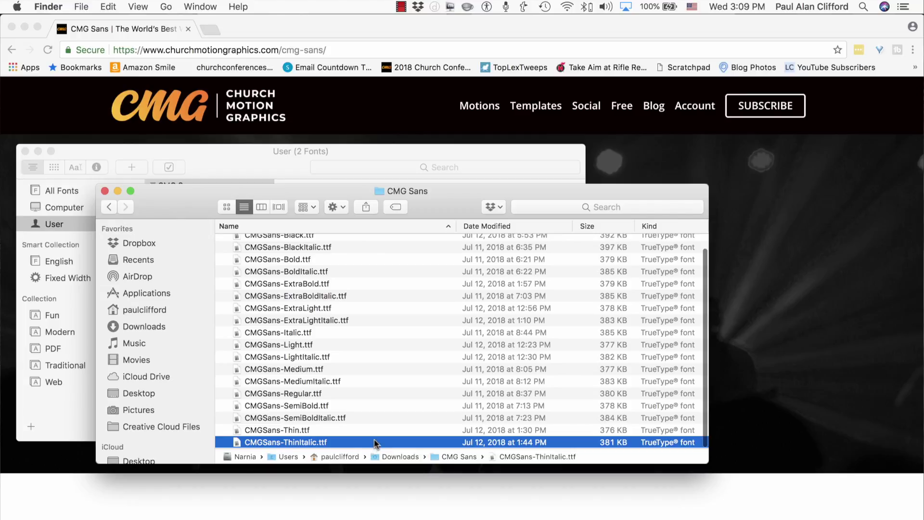
{"action": "left_click_drag", "start_coordinate": [369, 439], "coordinate": [337, 308]}
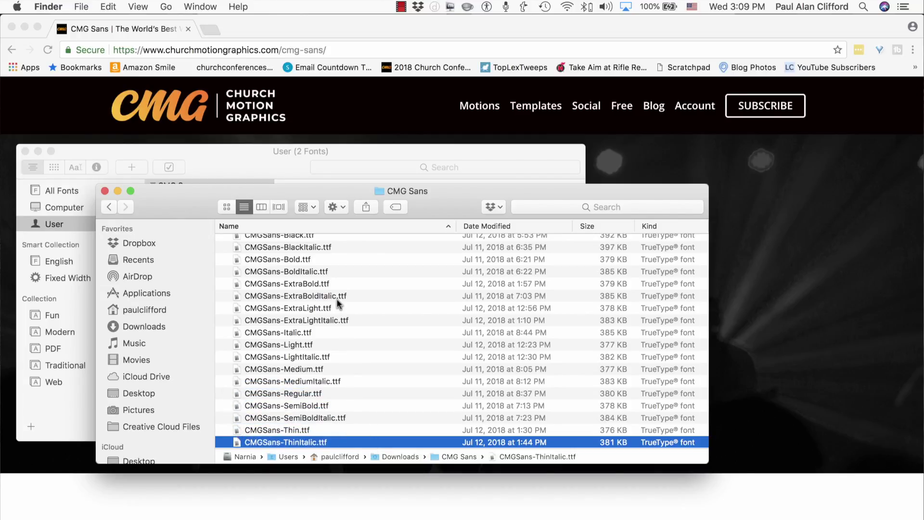
View the font files as large icons, then close the CMG Sans folder and Font Book.
{"action": "left_click", "coordinate": [225, 207]}
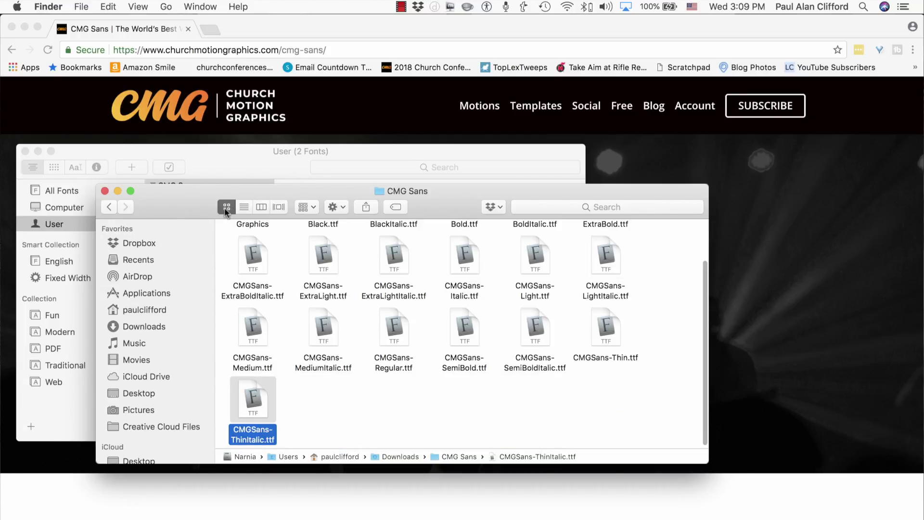
{"action": "left_click_drag", "start_coordinate": [658, 423], "coordinate": [235, 237]}
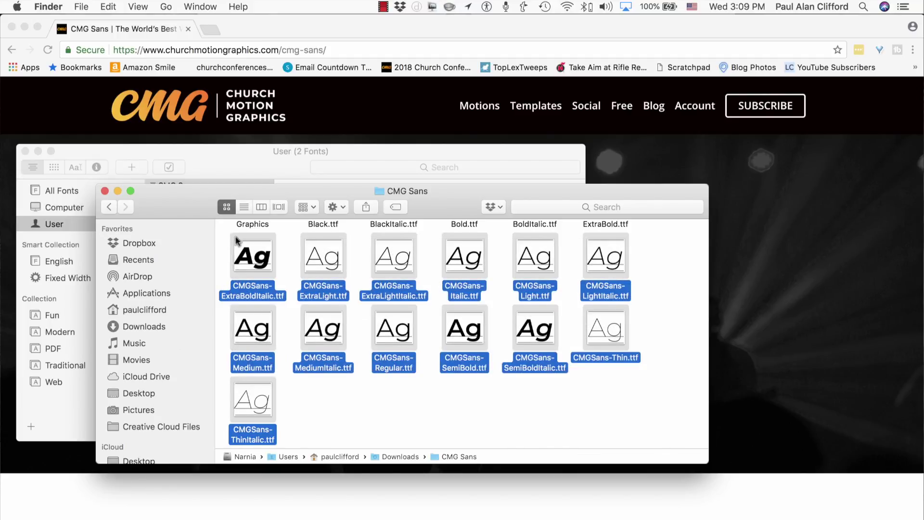
{"action": "scroll", "coordinate": [235, 237], "scroll_direction": "up", "scroll_amount": 2}
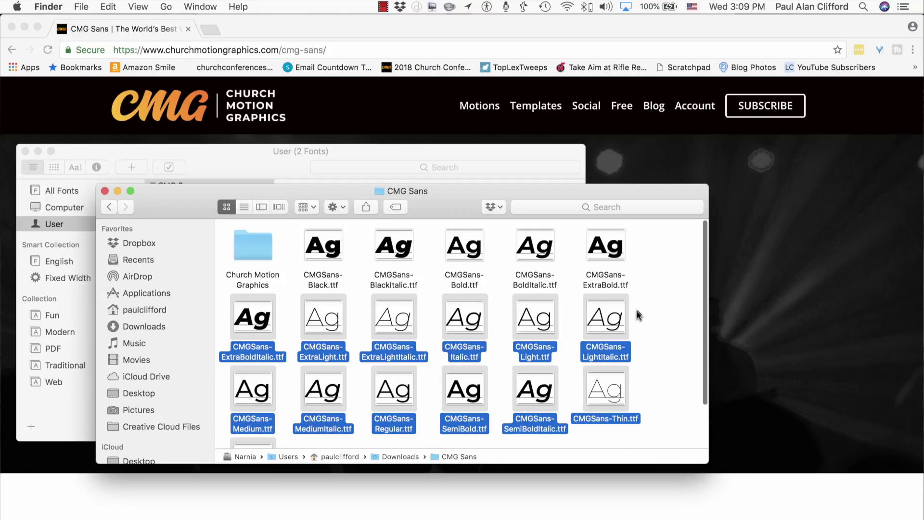
{"action": "left_click", "coordinate": [105, 192]}
{"action": "left_click", "coordinate": [26, 151]}
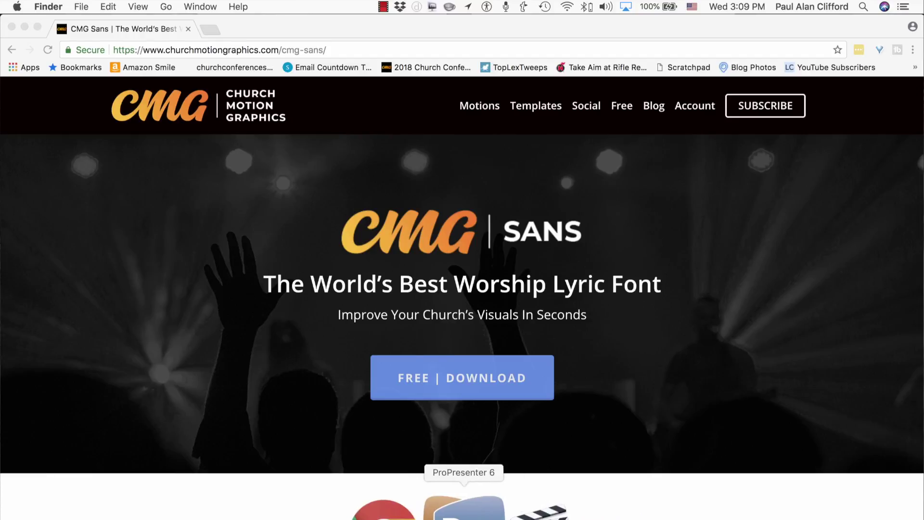
Launch ProPresenter 6 unregistered and edit slide 2, 'Beautiful Savior, King of Creation'.
{"action": "left_click", "coordinate": [452, 509]}
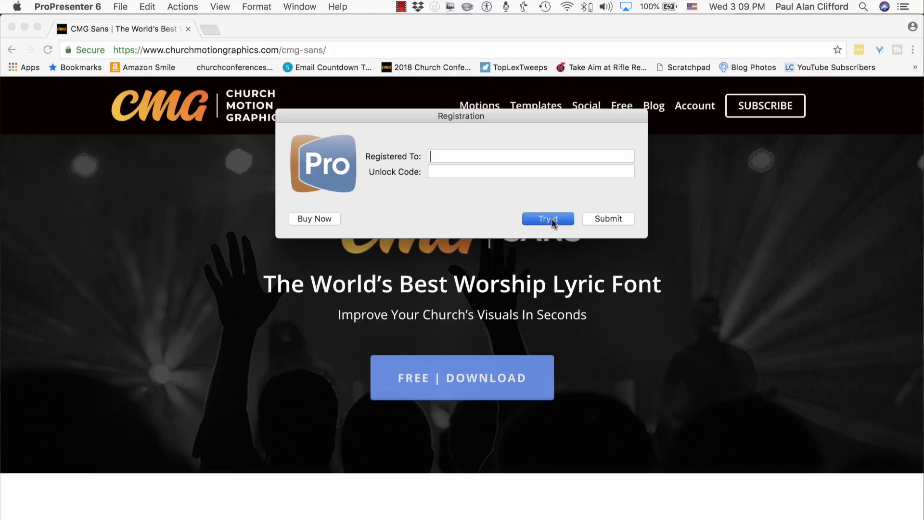
{"action": "left_click", "coordinate": [551, 218]}
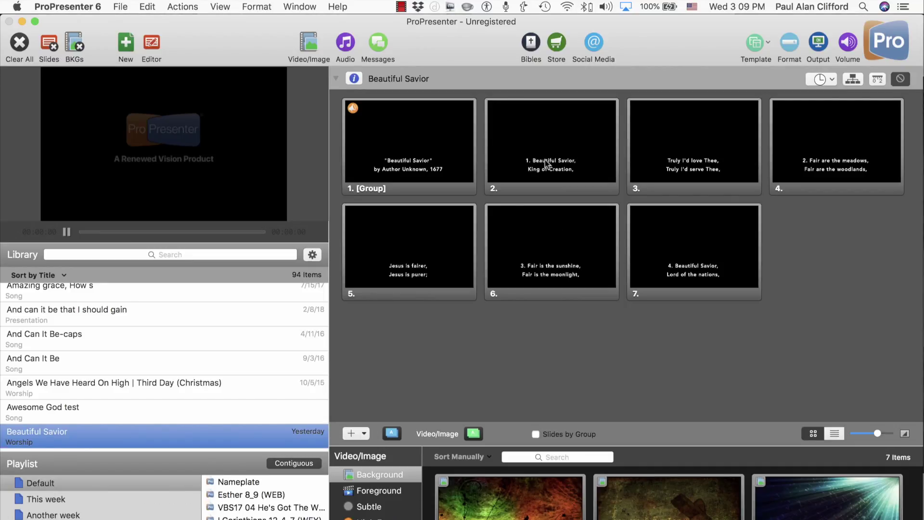
{"action": "right_click", "coordinate": [547, 165]}
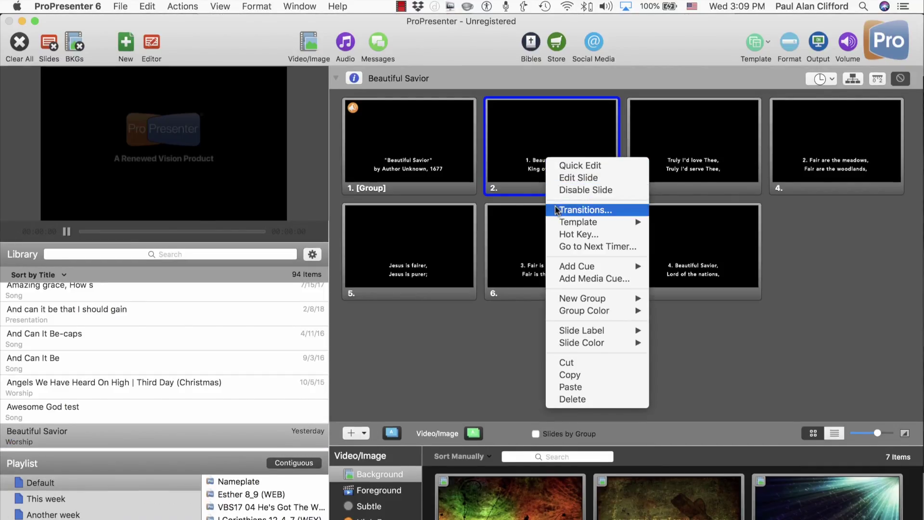
{"action": "left_click", "coordinate": [567, 177]}
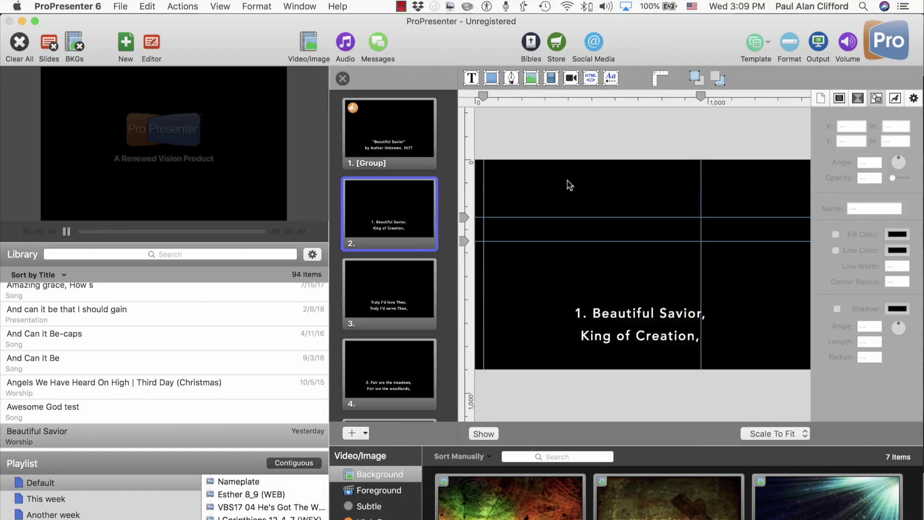
Change the slide 2 lyric text box font from Avenir to CMG Sans.
{"action": "left_click", "coordinate": [607, 324]}
{"action": "left_click", "coordinate": [896, 99]}
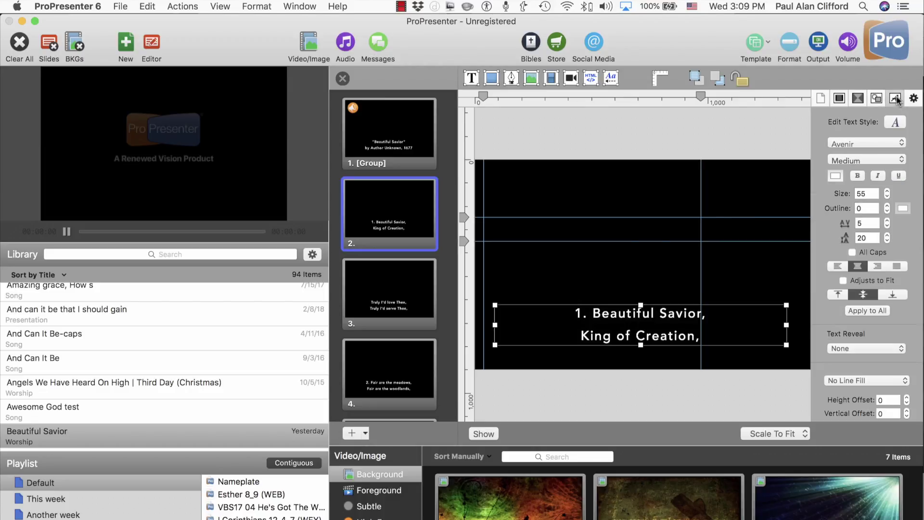
{"action": "left_click", "coordinate": [903, 146]}
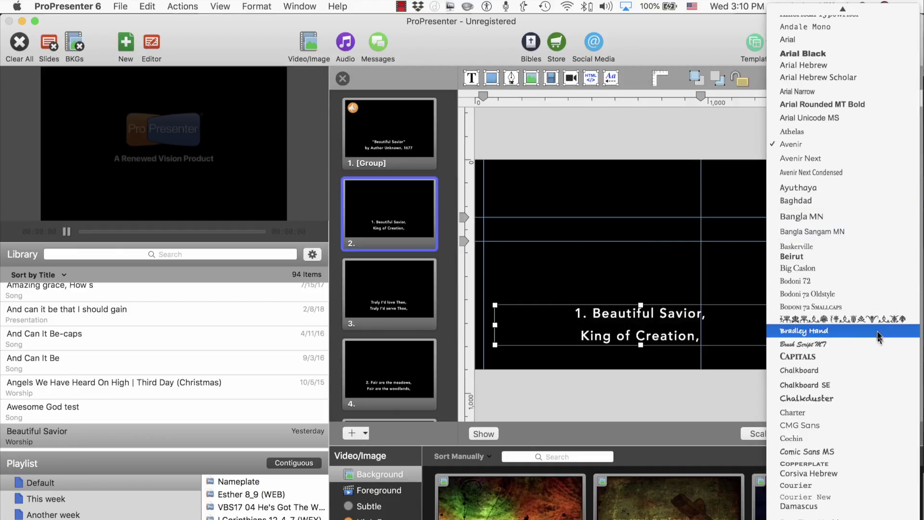
{"action": "left_click", "coordinate": [855, 424]}
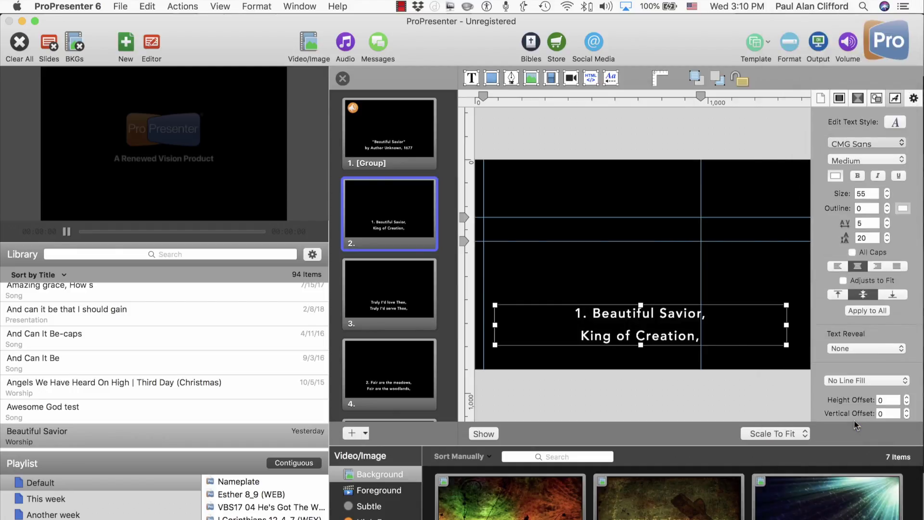